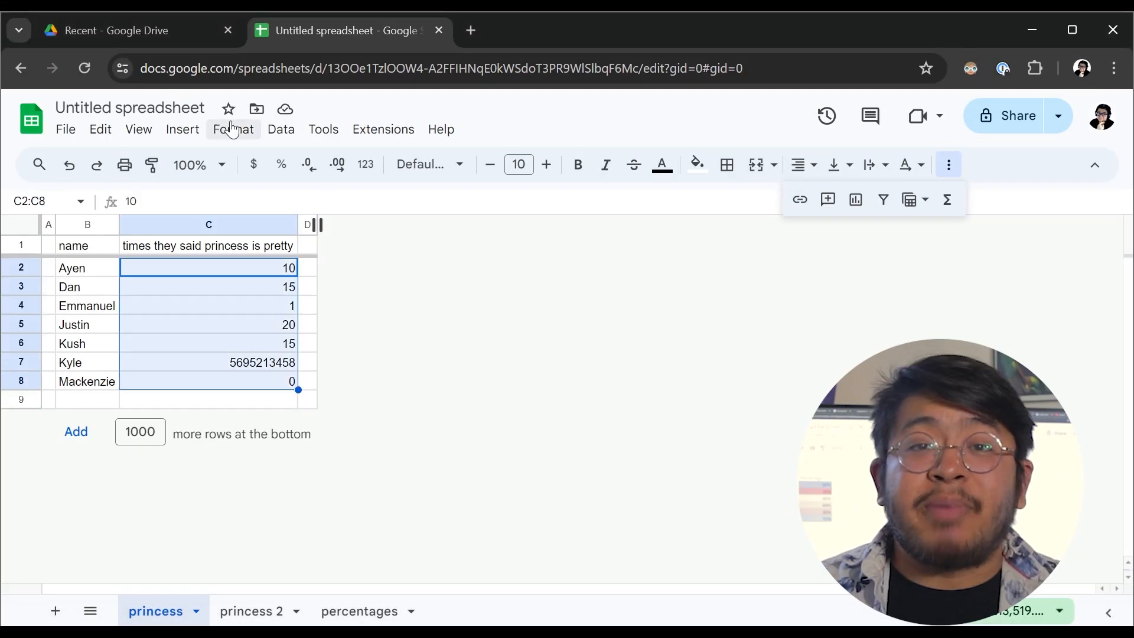
- Open a conditional format rule for C2:C8 and look through the available condition types
left_click(231, 129)
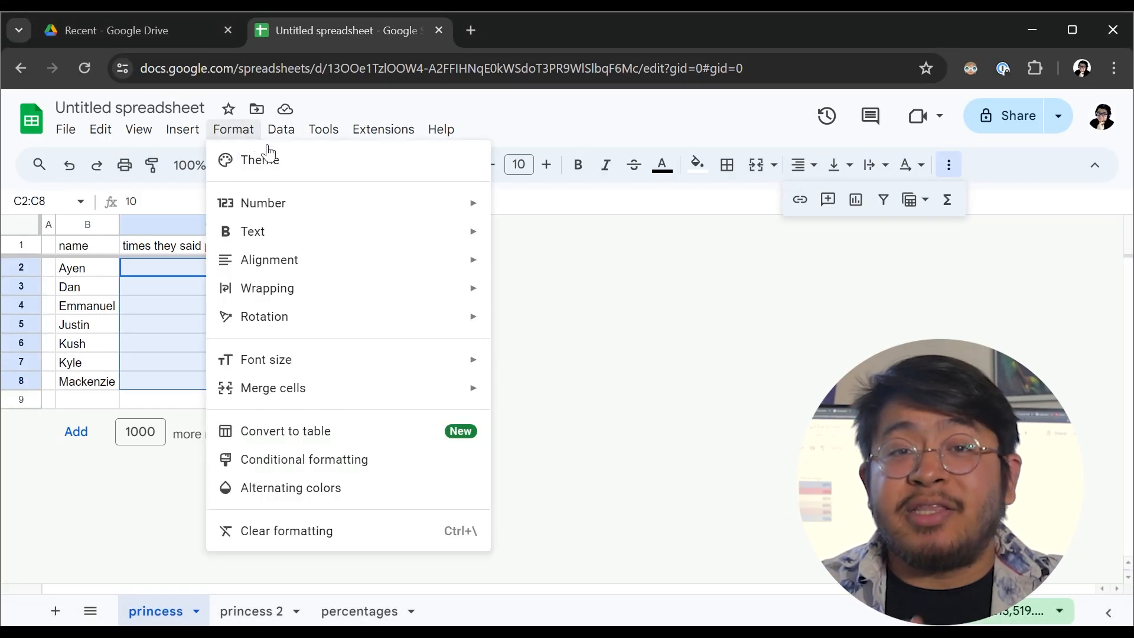
left_click(371, 465)
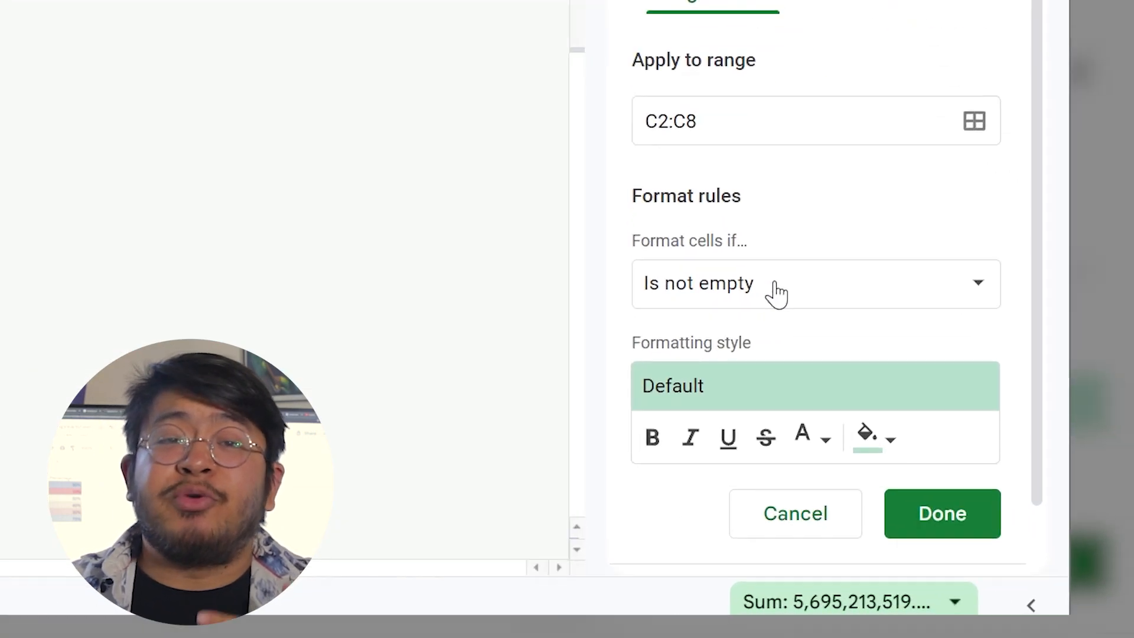
left_click(948, 407)
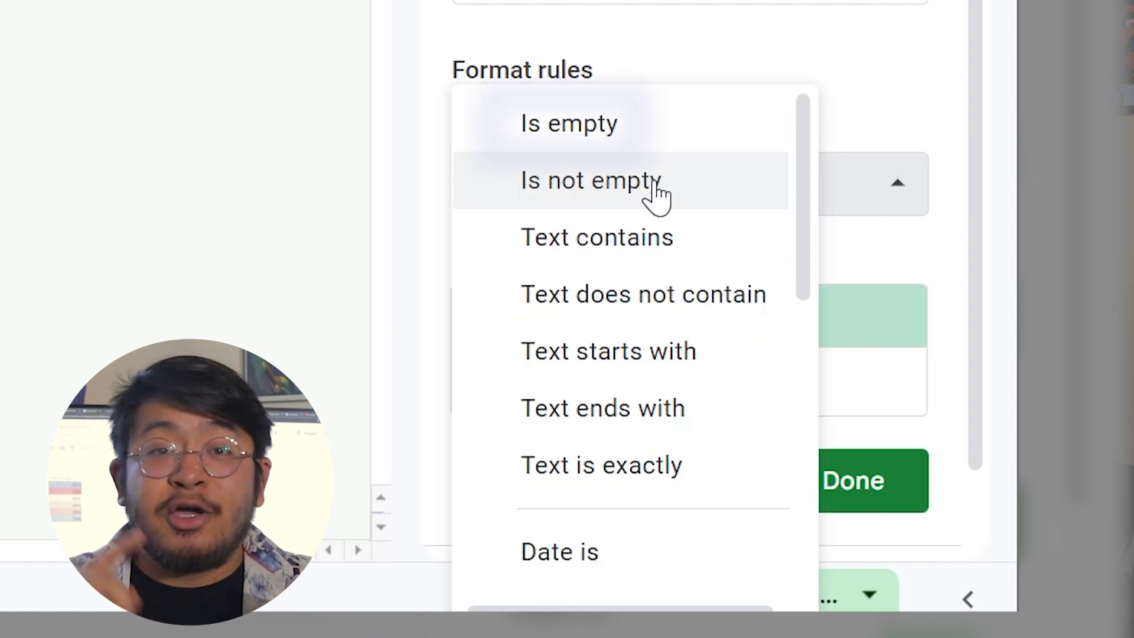
scroll(656, 194, "down", 4)
scroll(655, 195, "down", 3)
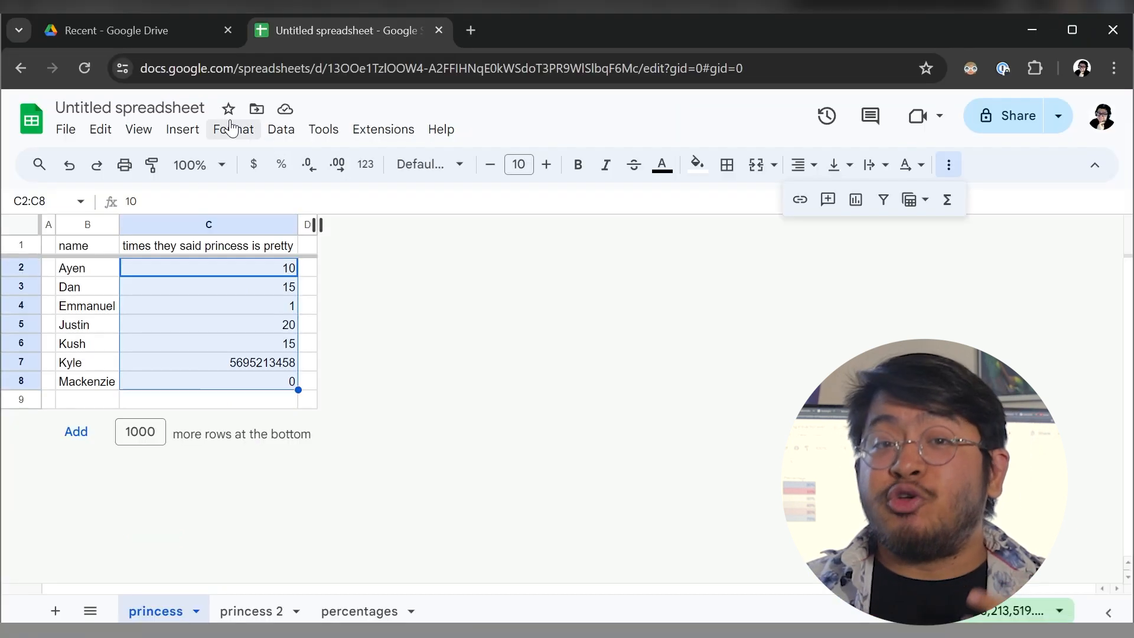
- Create a conditional format rule for C2:C8 that applies to values less than or equal to 1
left_click(232, 128)
left_click(305, 459)
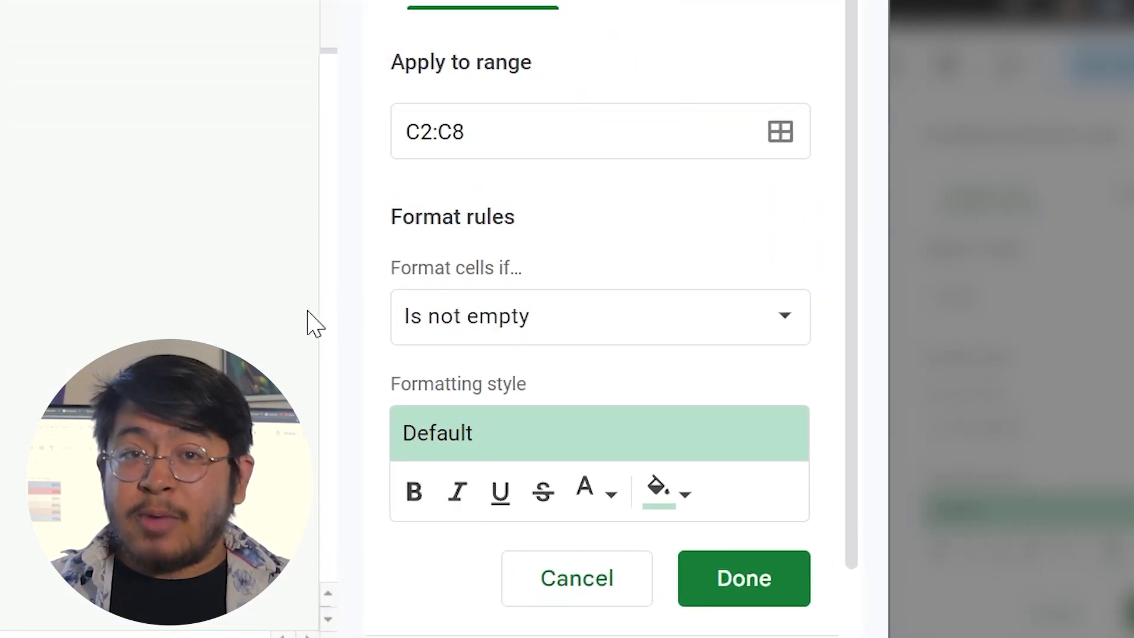
left_click(566, 319)
scroll(568, 323, "down", 8)
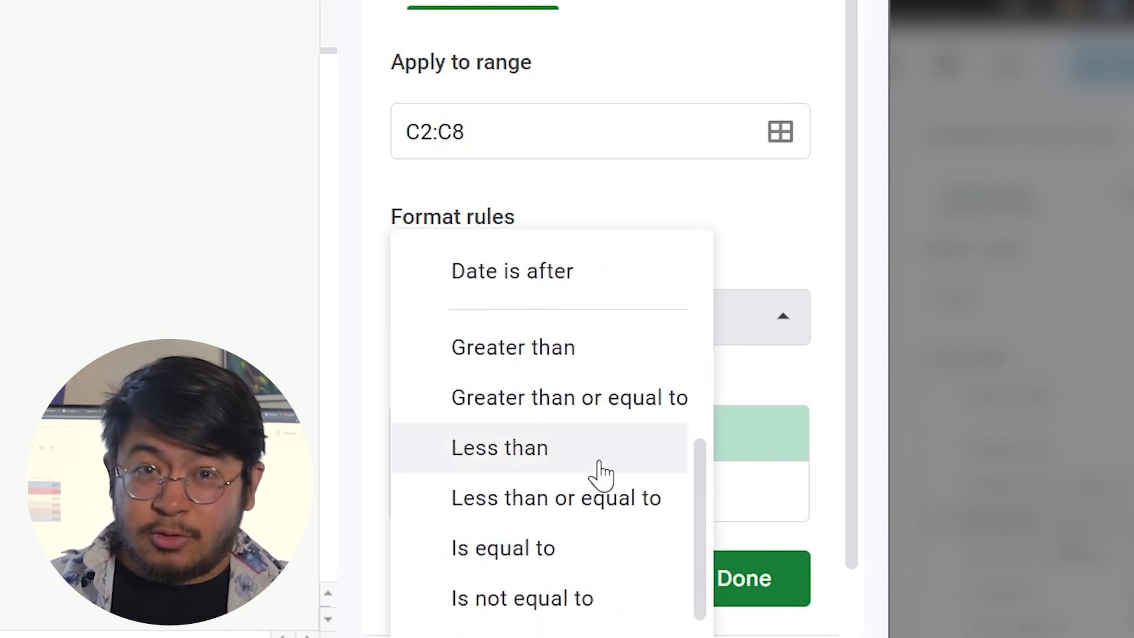
left_click(577, 501)
left_click(523, 392)
type("1")
left_click(761, 418)
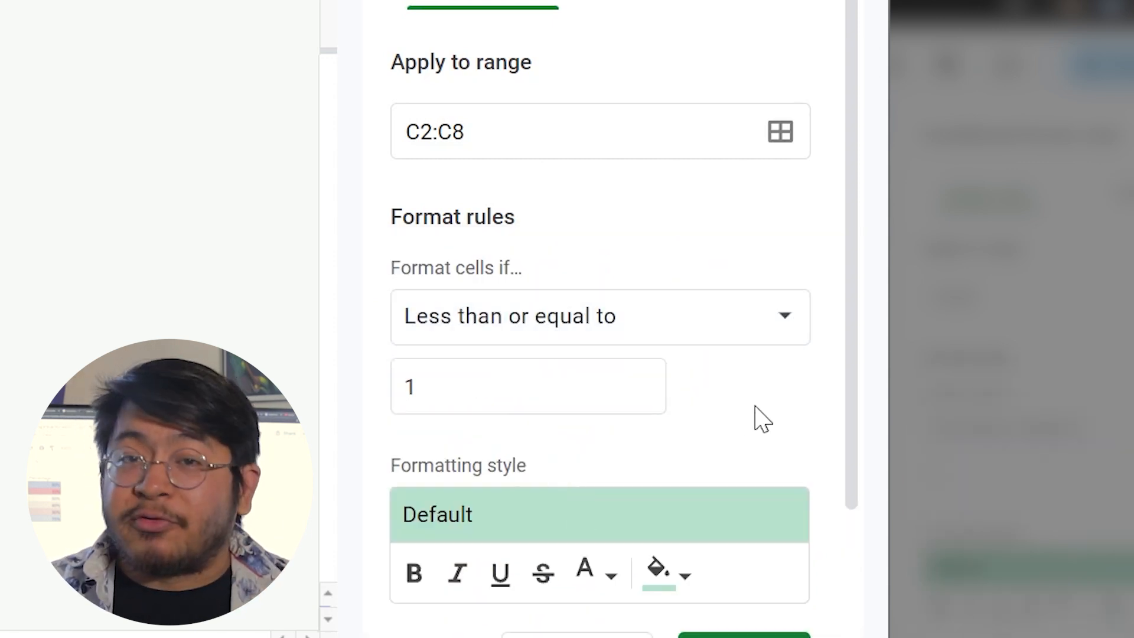
- Style the rule with bold, italic dark red text on a light red fill and save it
scroll(732, 413, "down", 2)
left_click(676, 406)
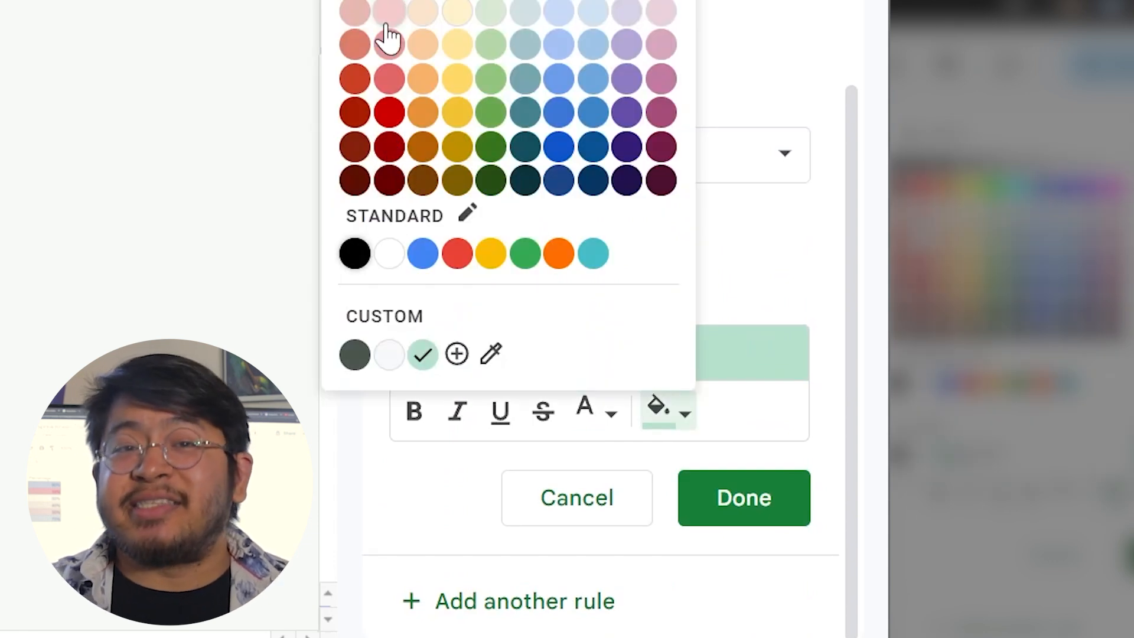
left_click(388, 258)
left_click(591, 410)
left_click(317, 115)
left_click(414, 412)
left_click(458, 413)
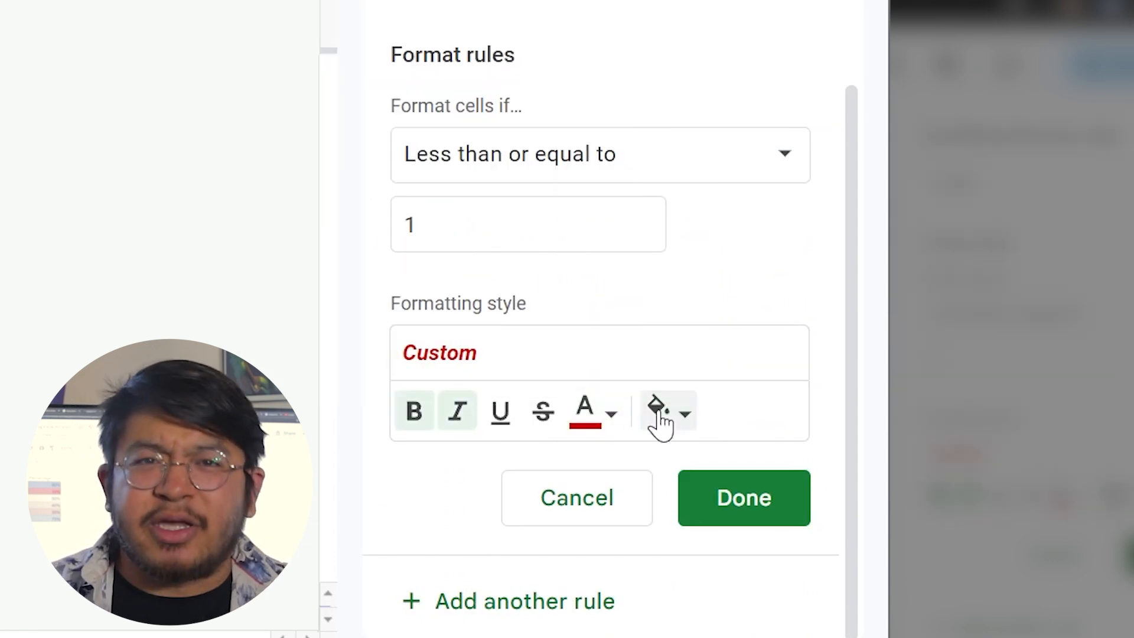
left_click(657, 413)
left_click(388, 47)
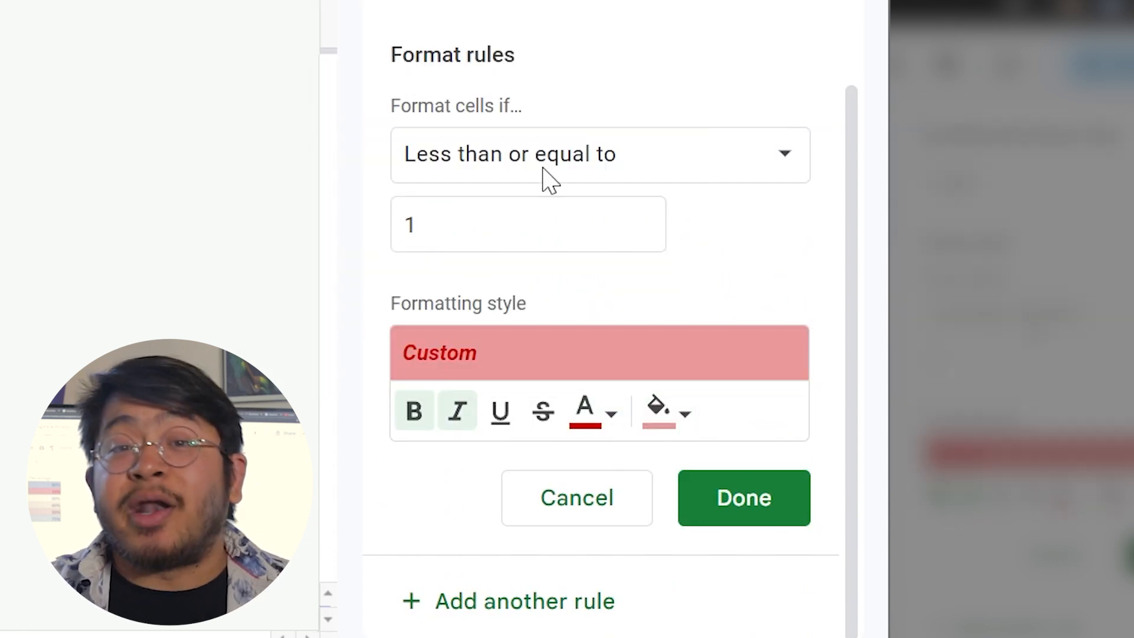
left_click(744, 495)
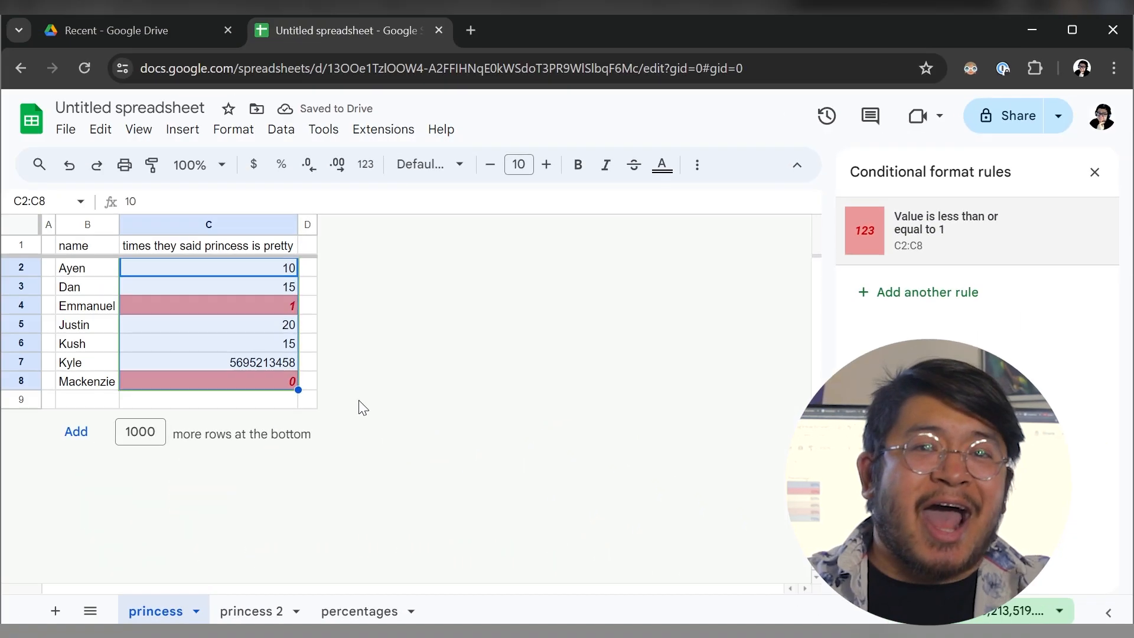
left_click(313, 402)
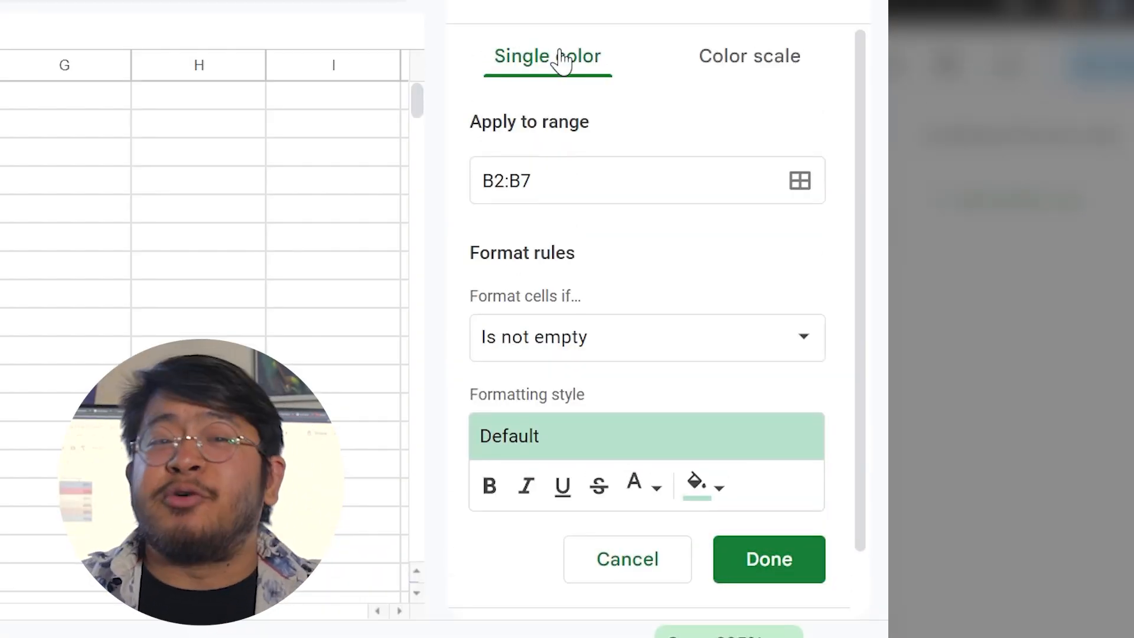
- Switch the conditional format rule for B2:B7 to a color scale and look through the preset scales
left_click(748, 59)
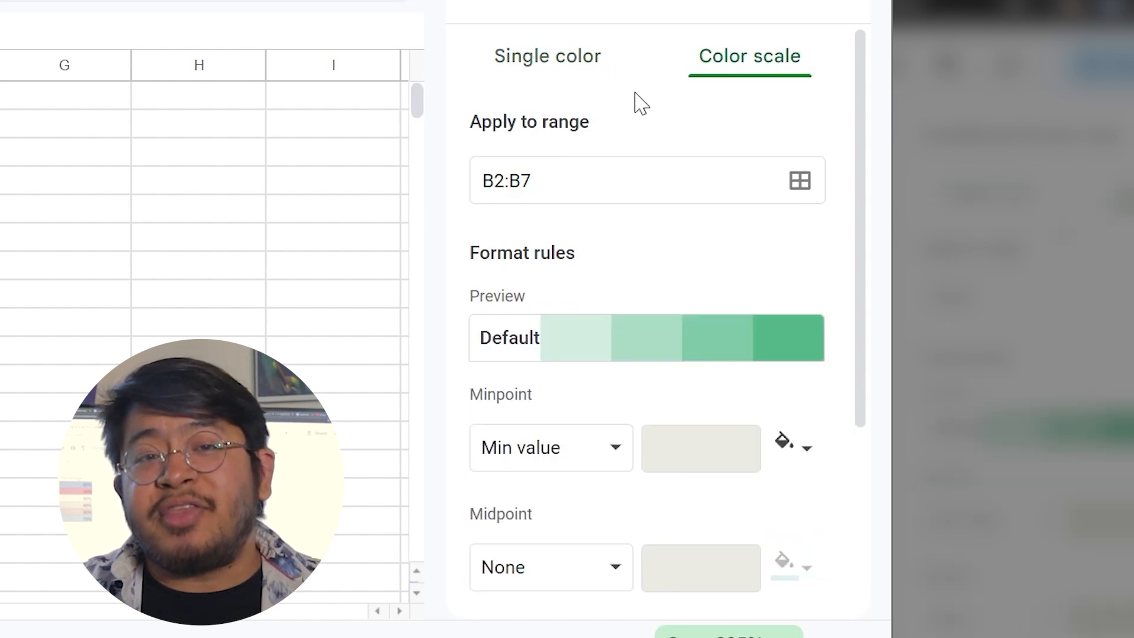
scroll(635, 109, "down", 2)
left_click(583, 221)
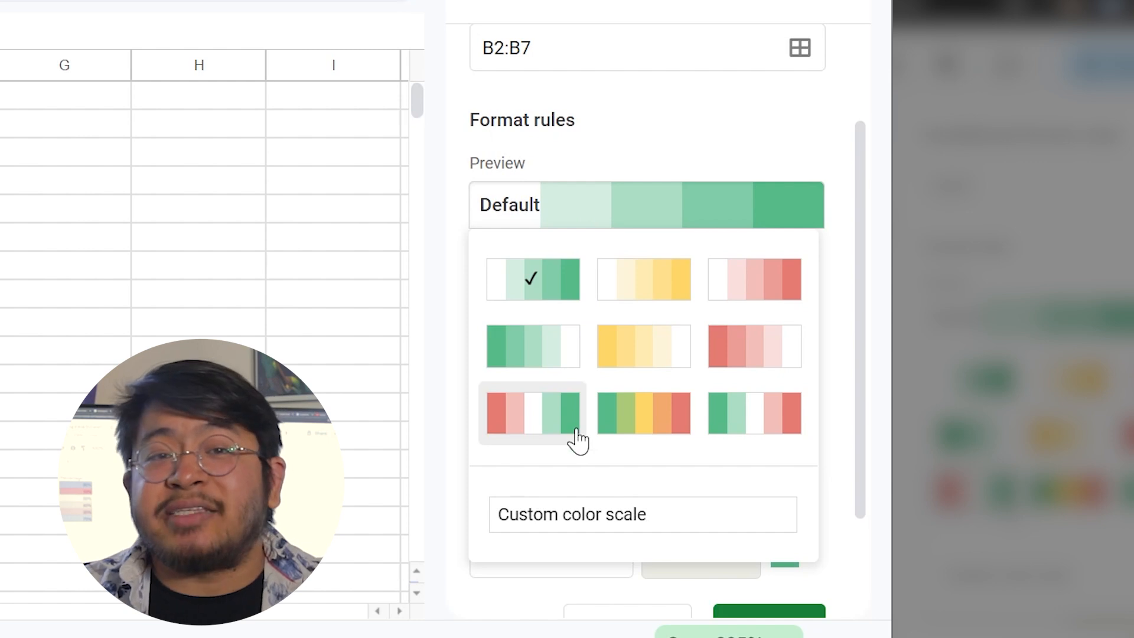
left_click(563, 532)
scroll(575, 387, "down", 2)
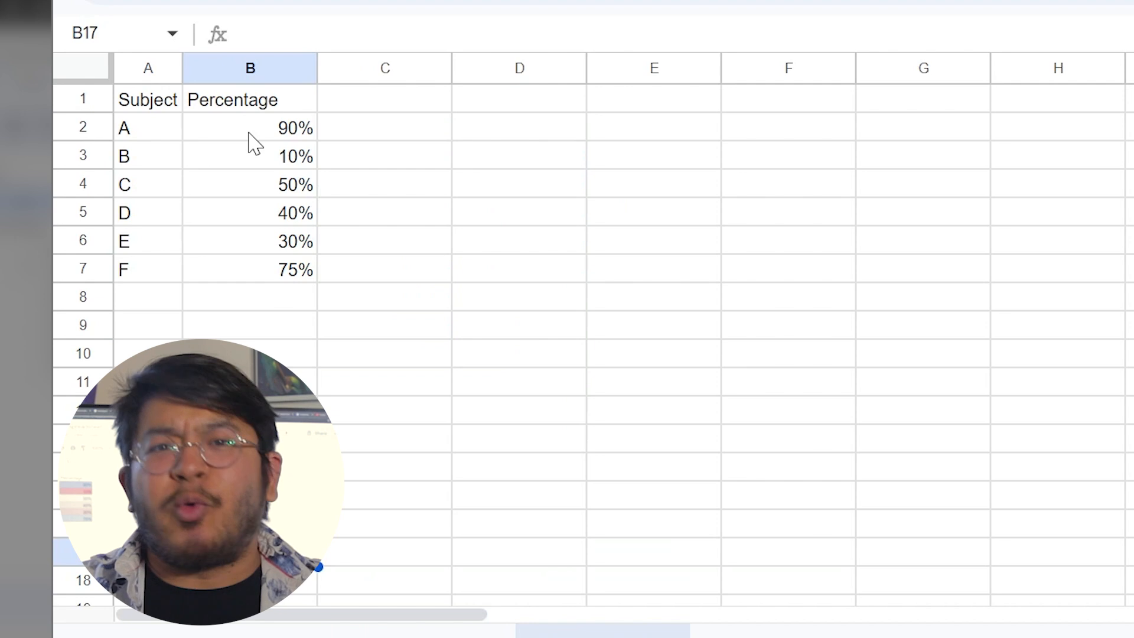
- Set the minpoint of the B2:B7 color scale to Number 0 with a light red color
left_click_drag(255, 141, 253, 273)
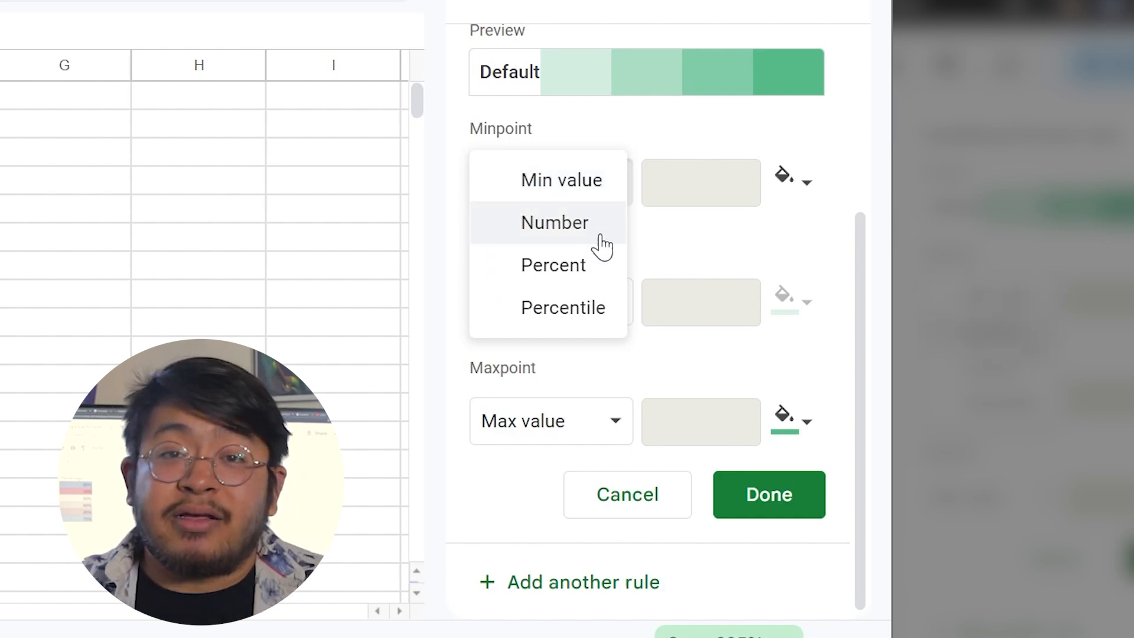
left_click(522, 276)
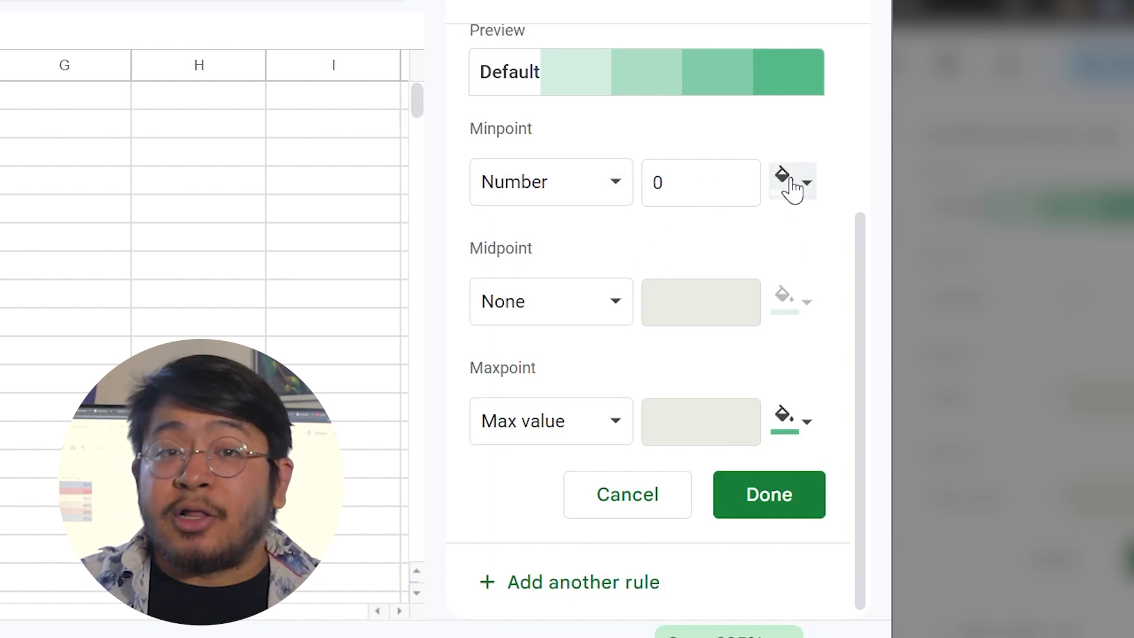
left_click(787, 182)
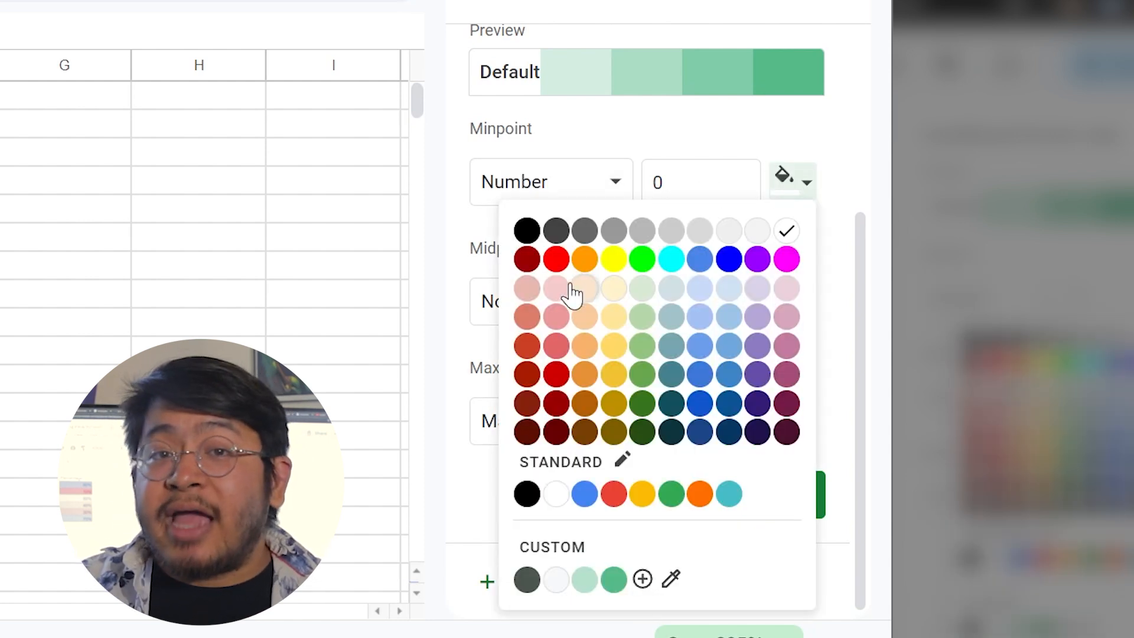
left_click(555, 345)
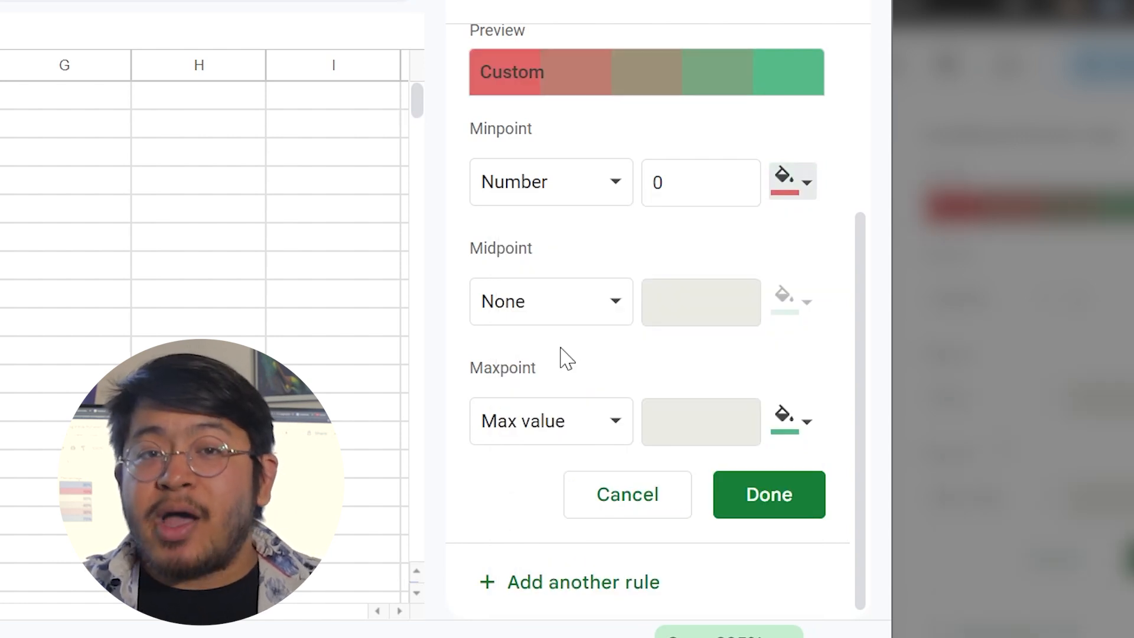
- Set the color scale's maxpoint to Percent 100 with a light blue color
left_click(613, 430)
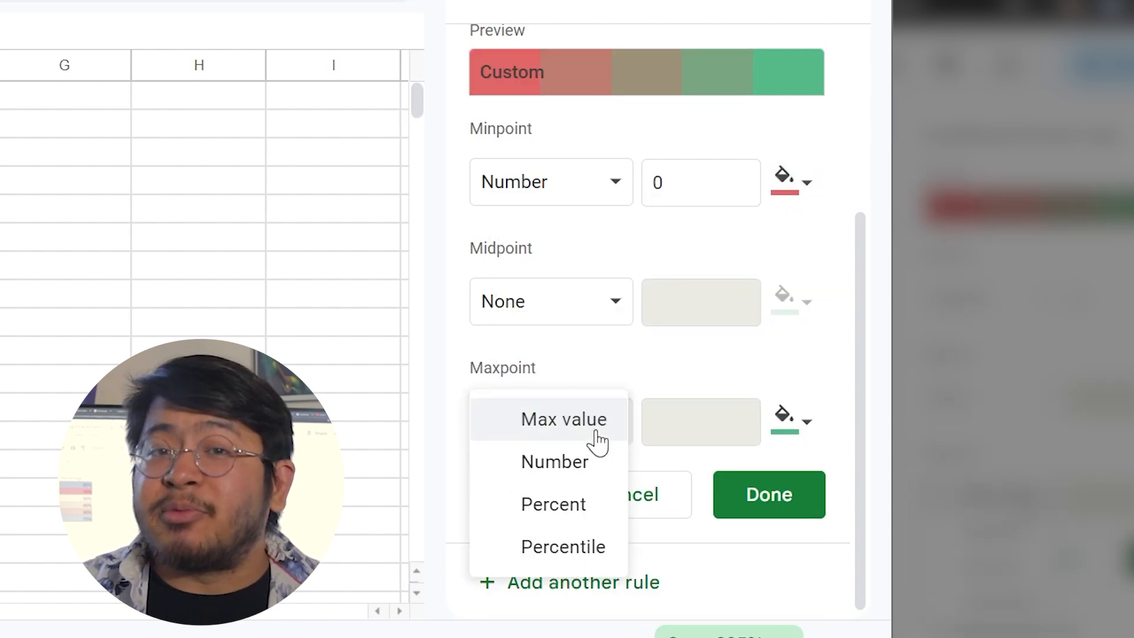
left_click(582, 509)
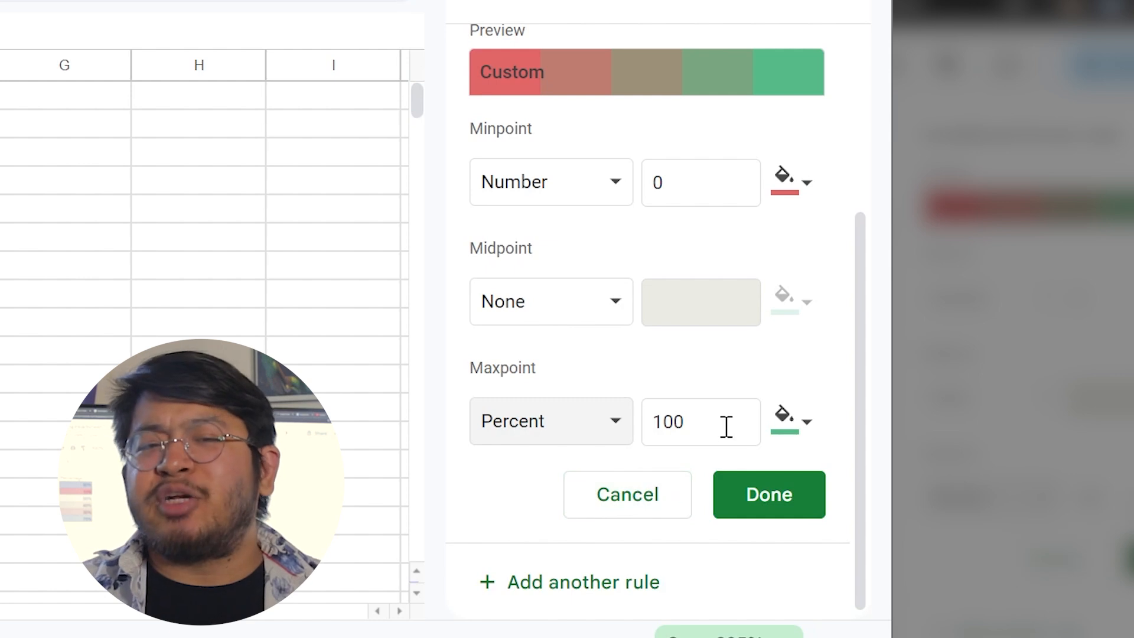
left_click(782, 420)
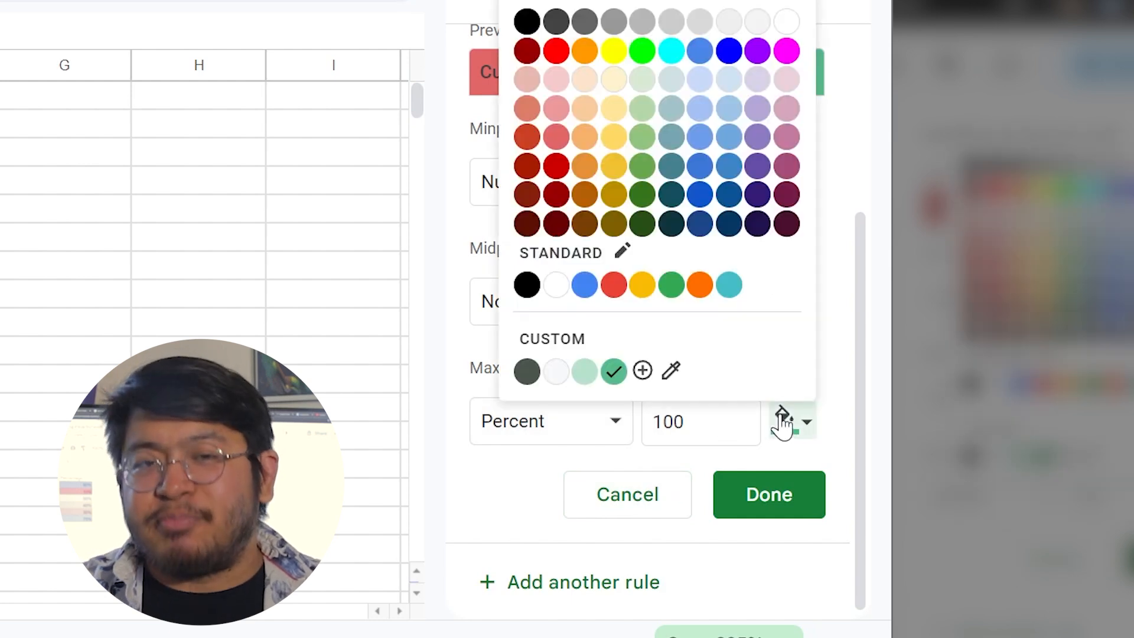
left_click(708, 139)
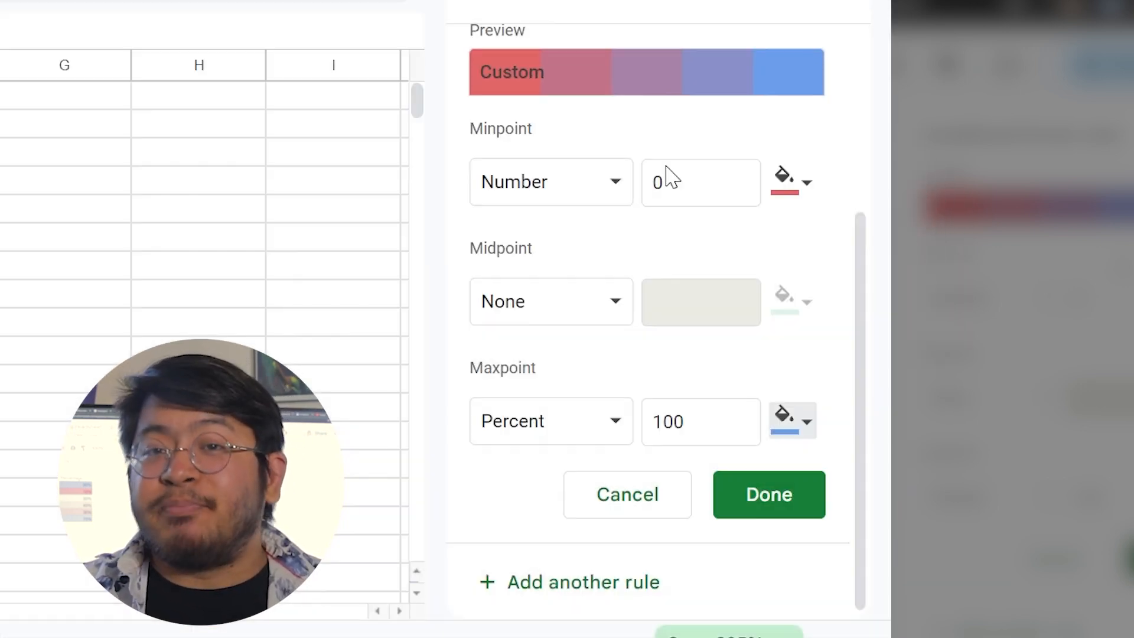
- Set the color scale's midpoint to Percent 50 with a light gray color and save the rule
left_click(597, 304)
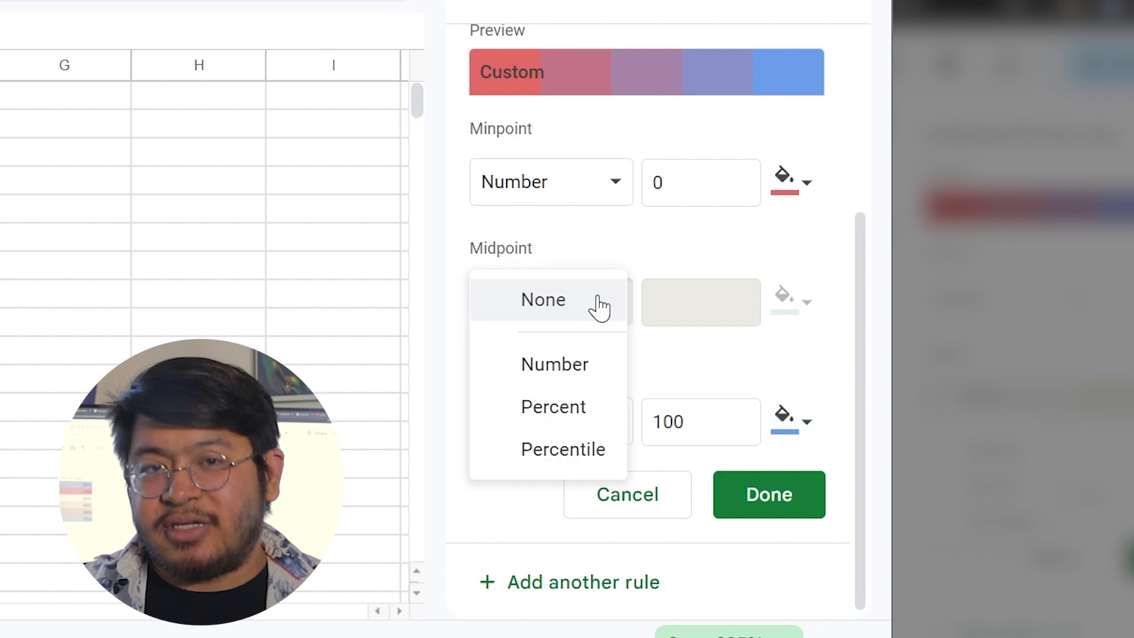
left_click(567, 405)
left_click(781, 306)
left_click(703, 2)
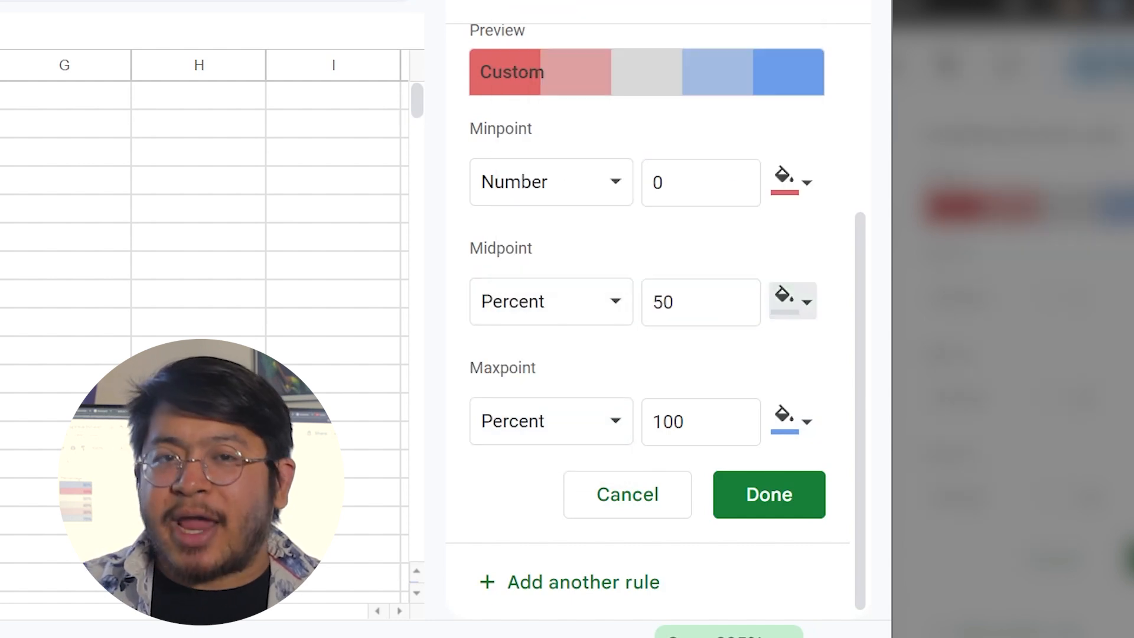
left_click(754, 504)
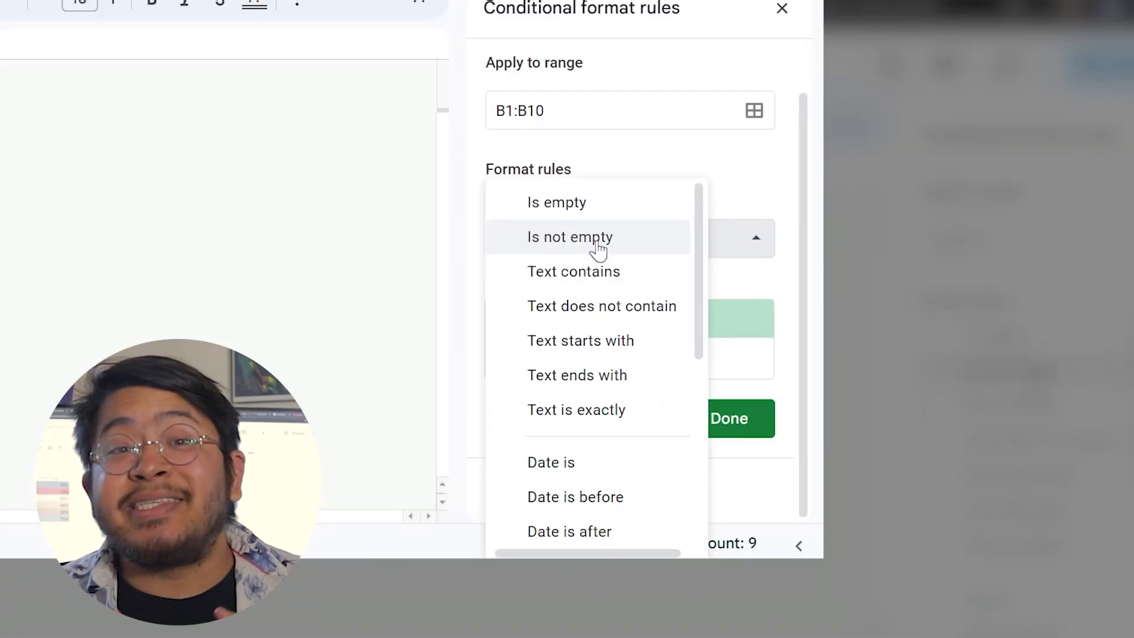
- Set the condition of the new conditional format rule to Custom formula is
scroll(598, 251, "down", 5)
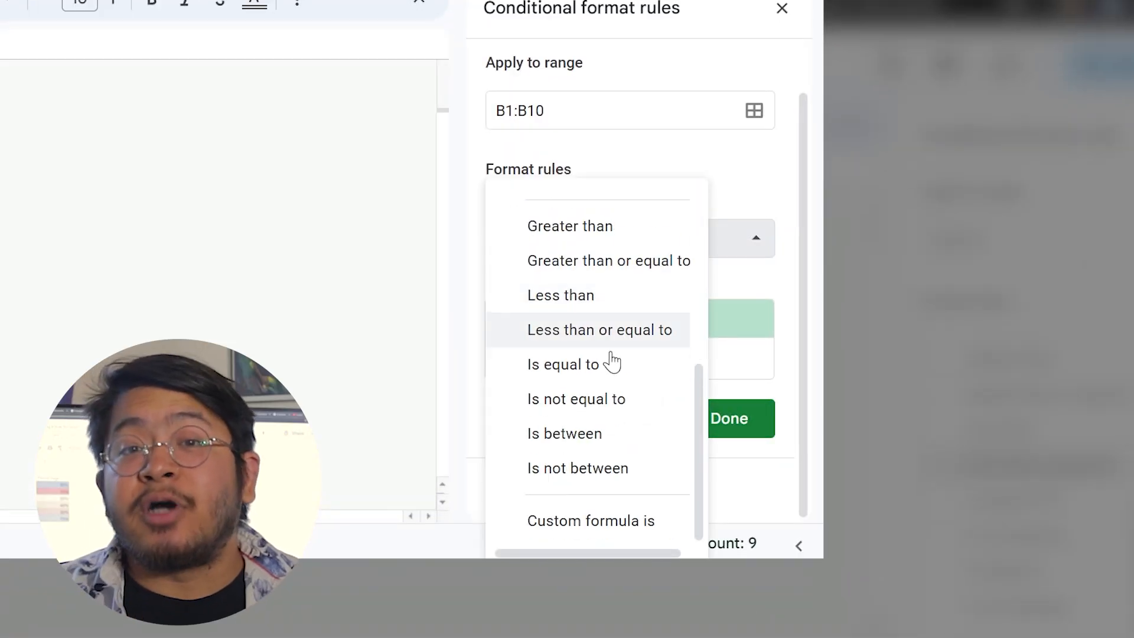
left_click(590, 521)
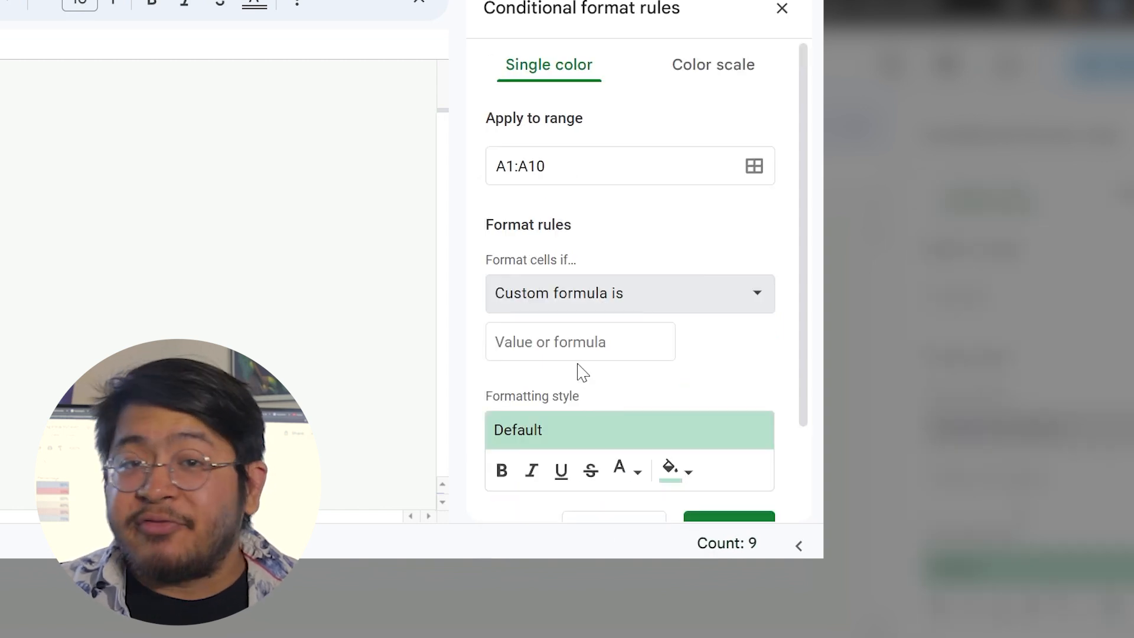
left_click(577, 353)
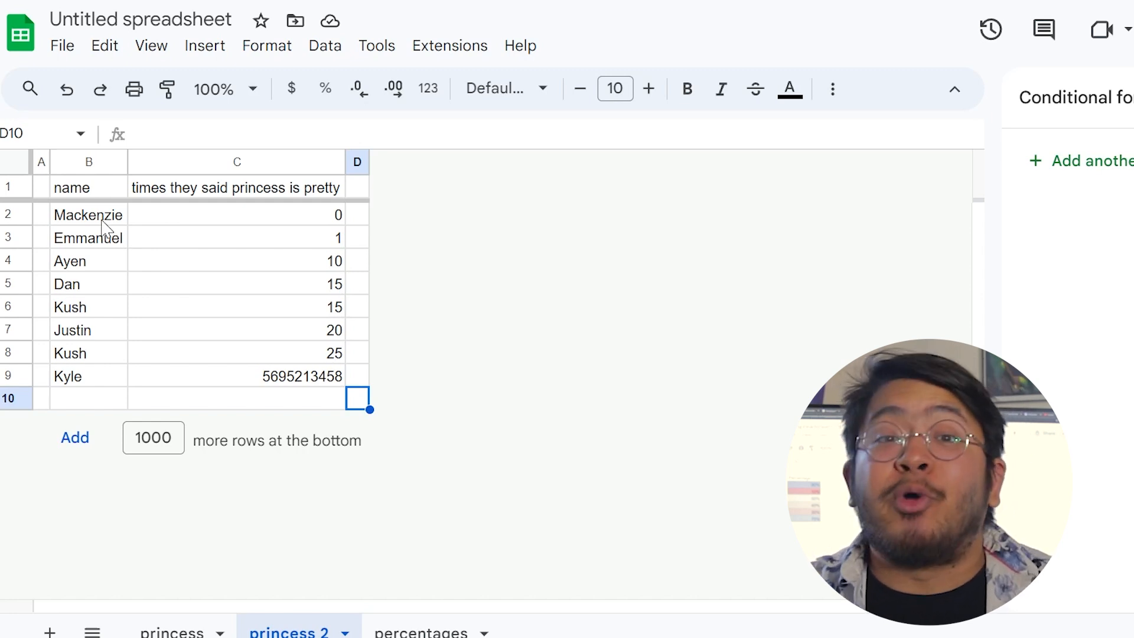
- Enter the custom formula =countif(a:a,a1)>1 for range A1:A10 and save the rule with a light red fill
left_click(89, 161)
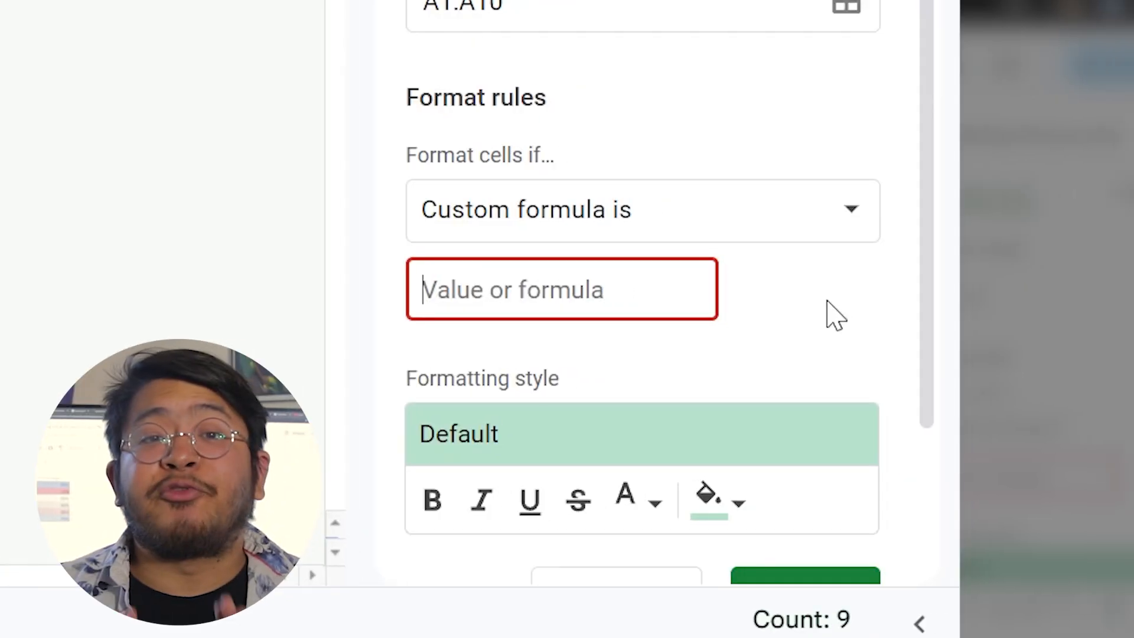
type("=countif")
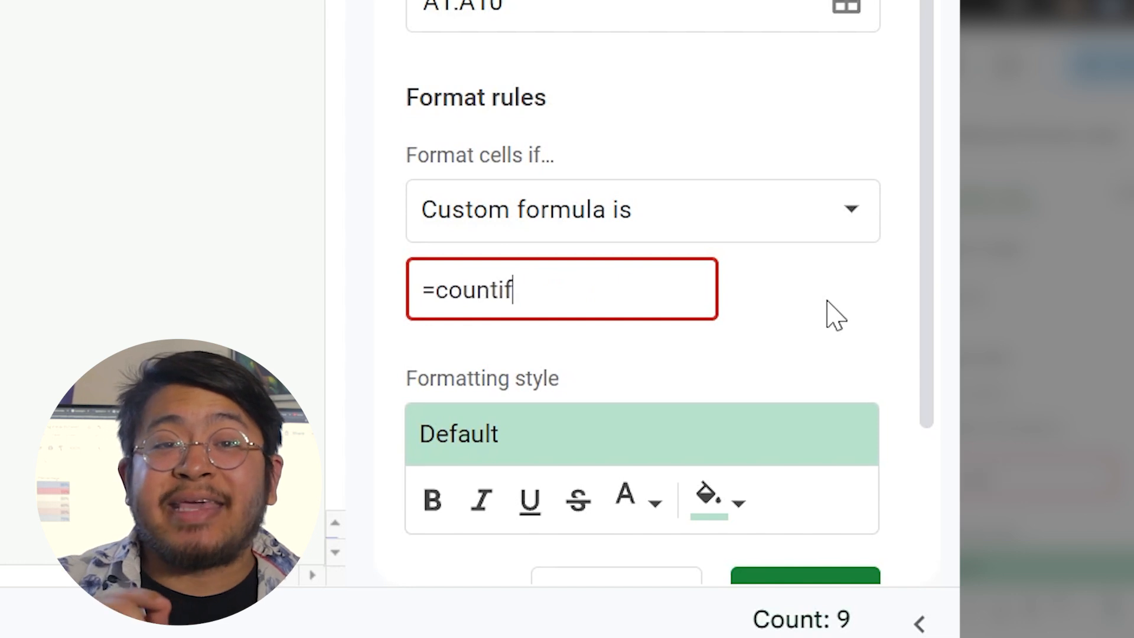
type("(a:a,a1)>1")
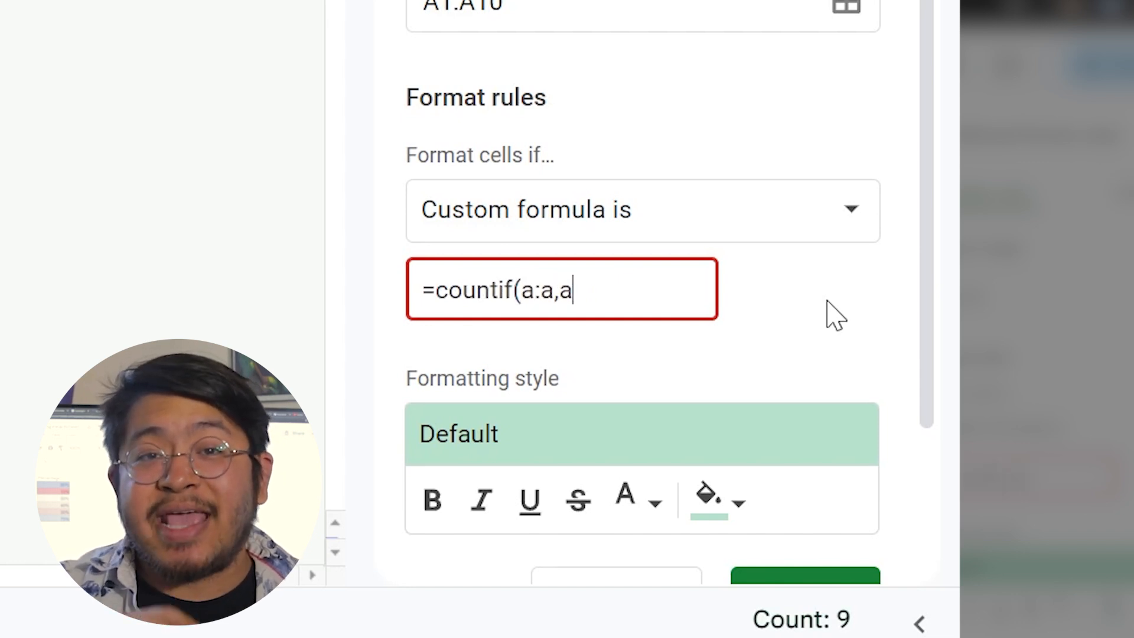
left_click(845, 316)
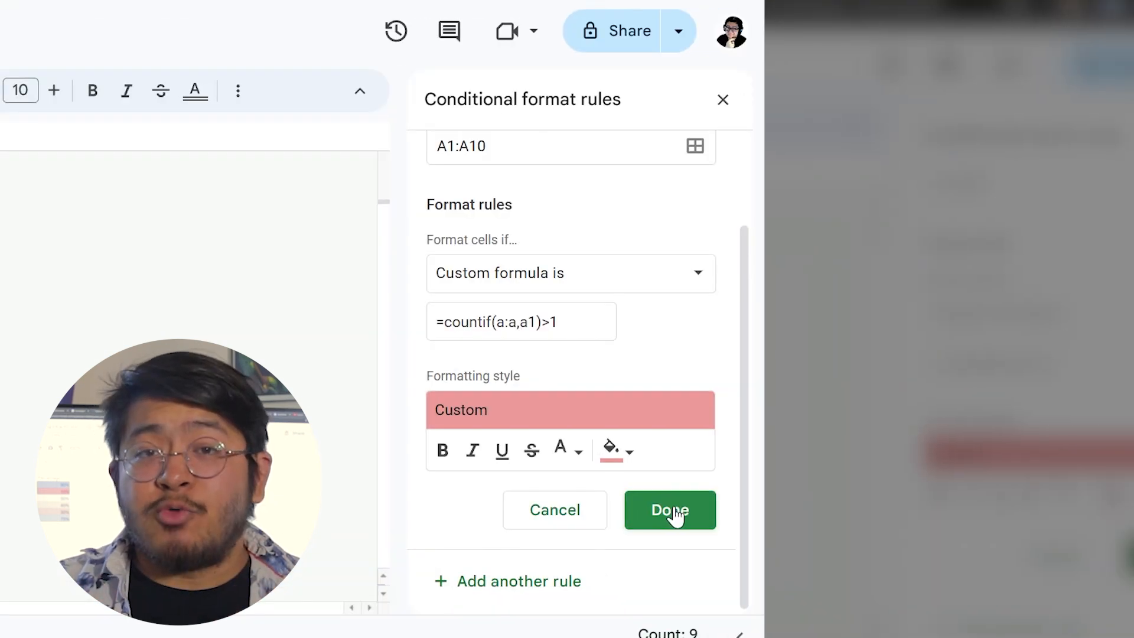
left_click(670, 510)
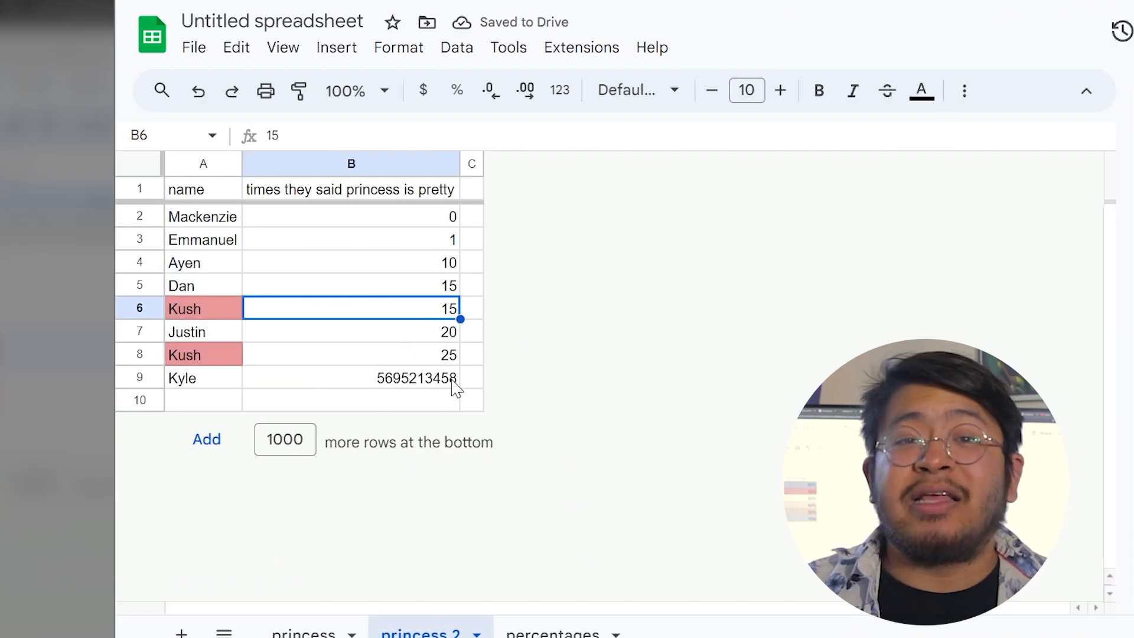
left_click(471, 399)
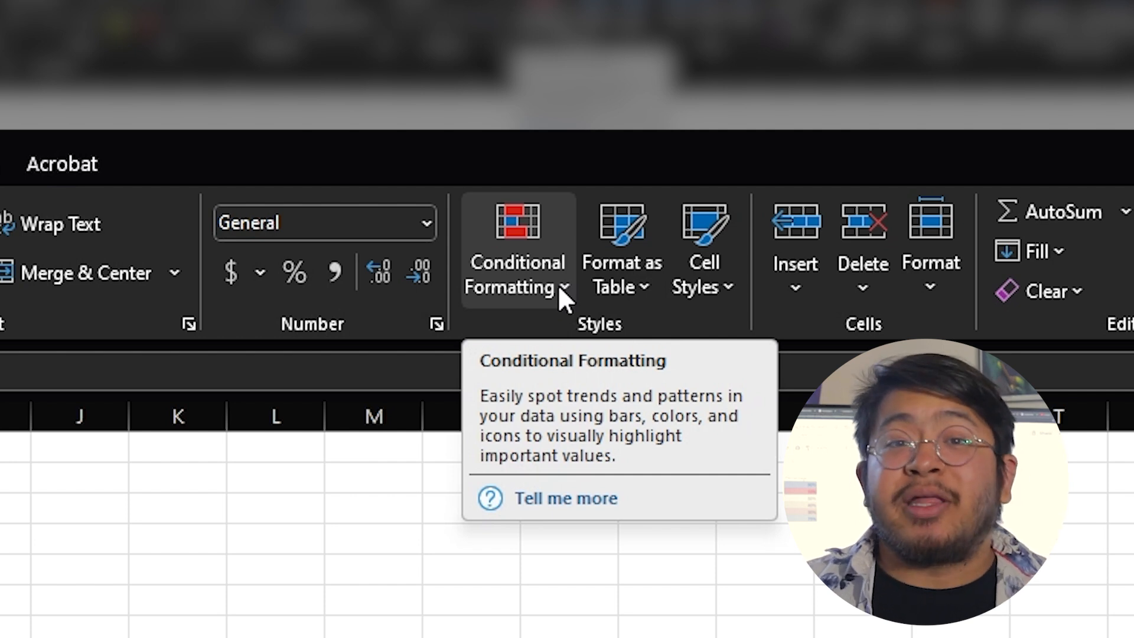
- In Excel, start a new conditional formatting rule that uses a formula to determine which cells to format, entering "formulas go here!" as the formula
left_click(558, 284)
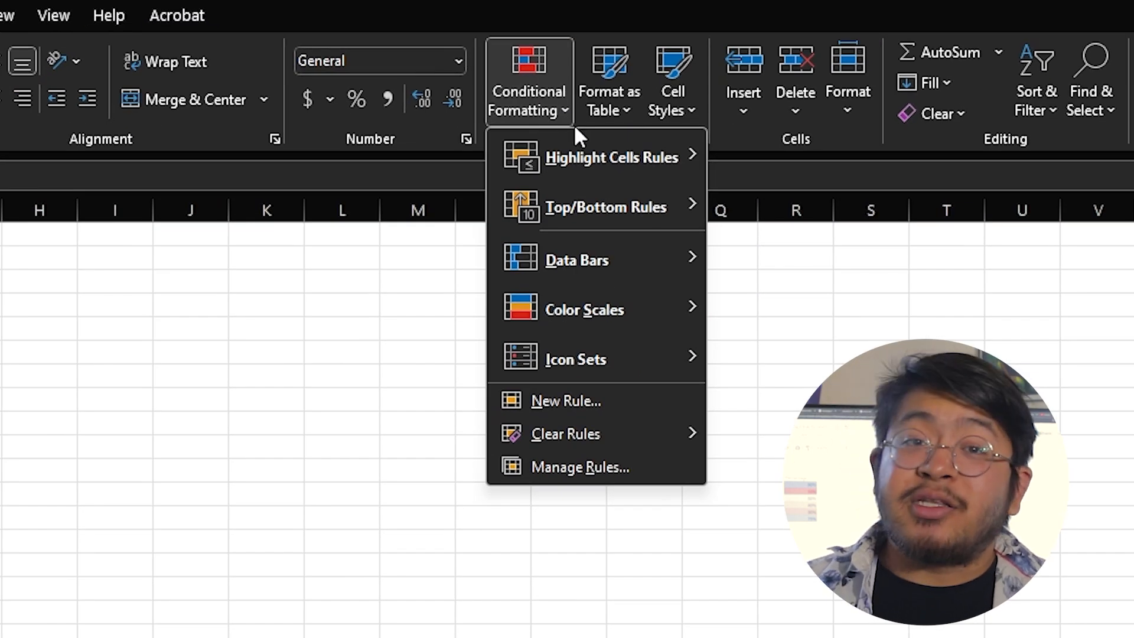
left_click(654, 408)
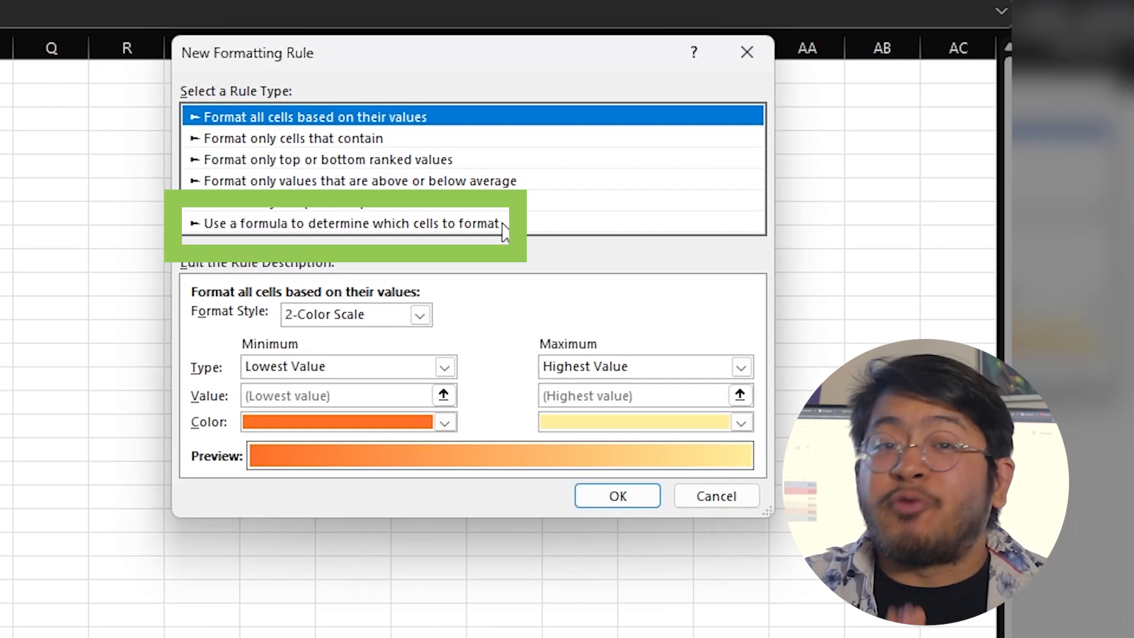
left_click(899, 324)
left_click(501, 320)
type("formulas go here!")
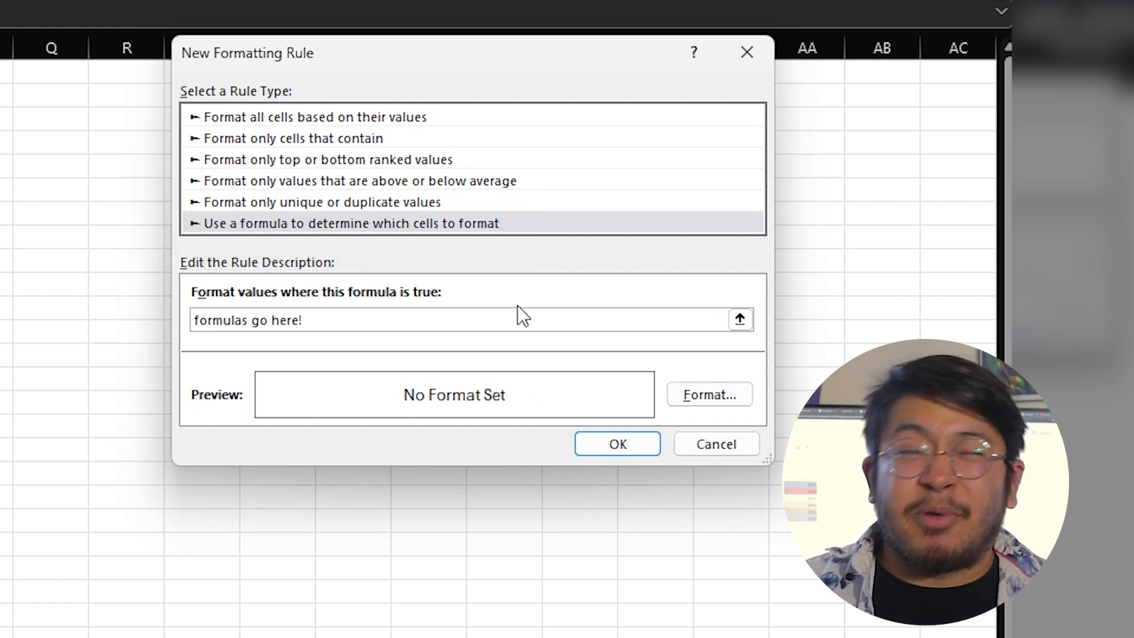